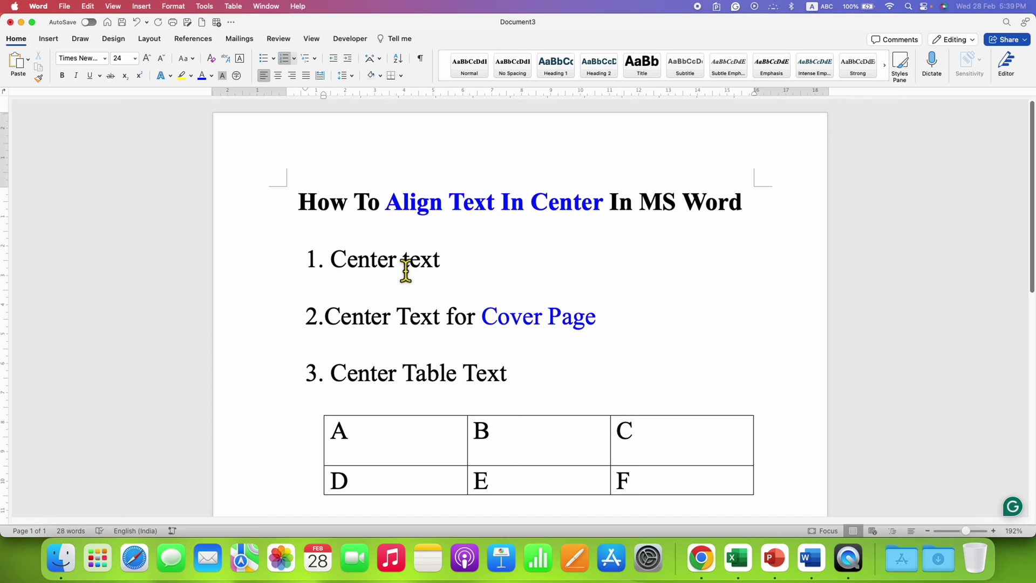
# Select all content from the title through the table after trying partial selections.
pyautogui.moveTo(482, 271); pyautogui.dragTo(353, 267)
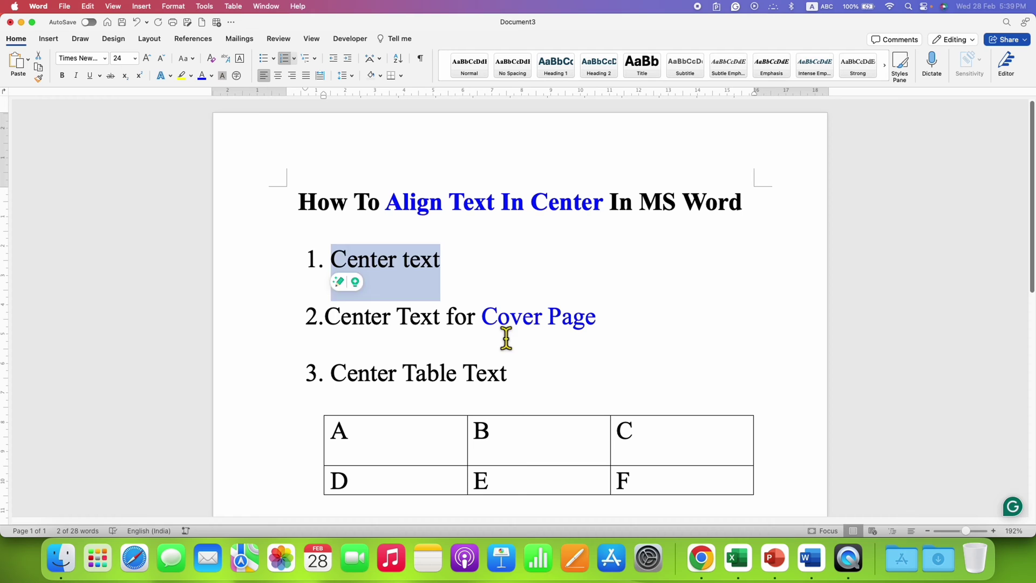
pyautogui.moveTo(326, 316); pyautogui.dragTo(599, 326)
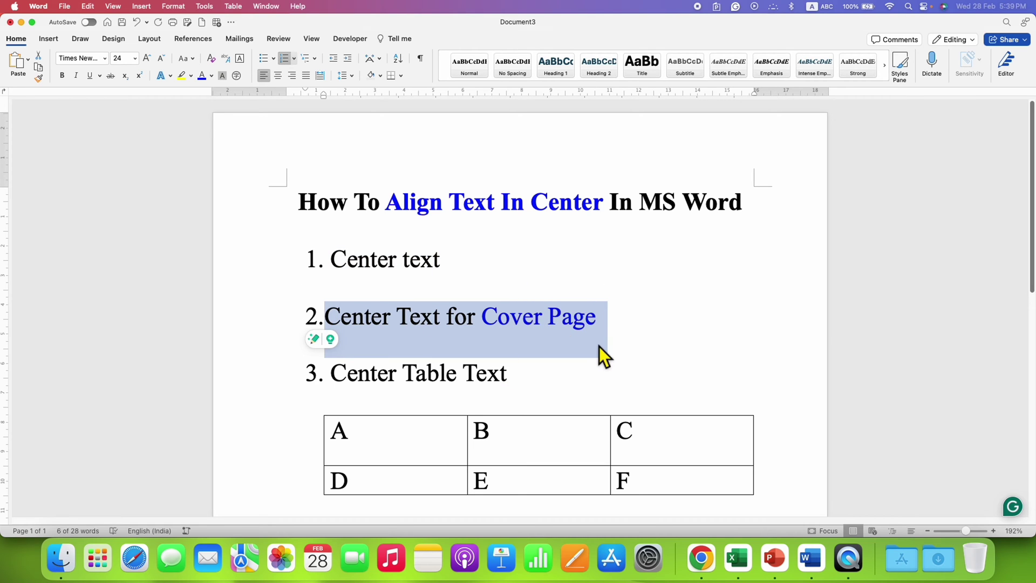
pyautogui.click(590, 364)
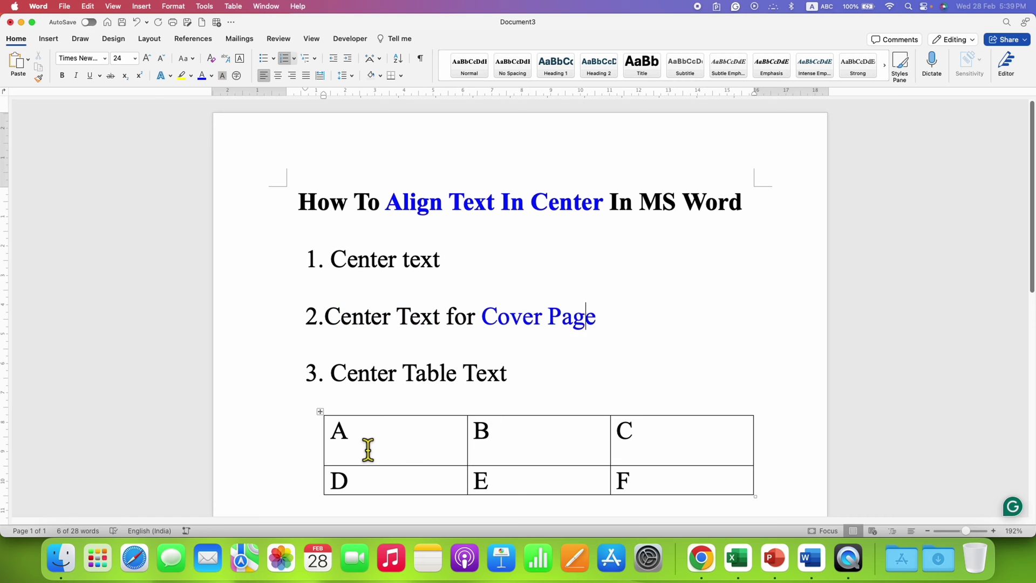
pyautogui.moveTo(365, 452); pyautogui.dragTo(673, 495)
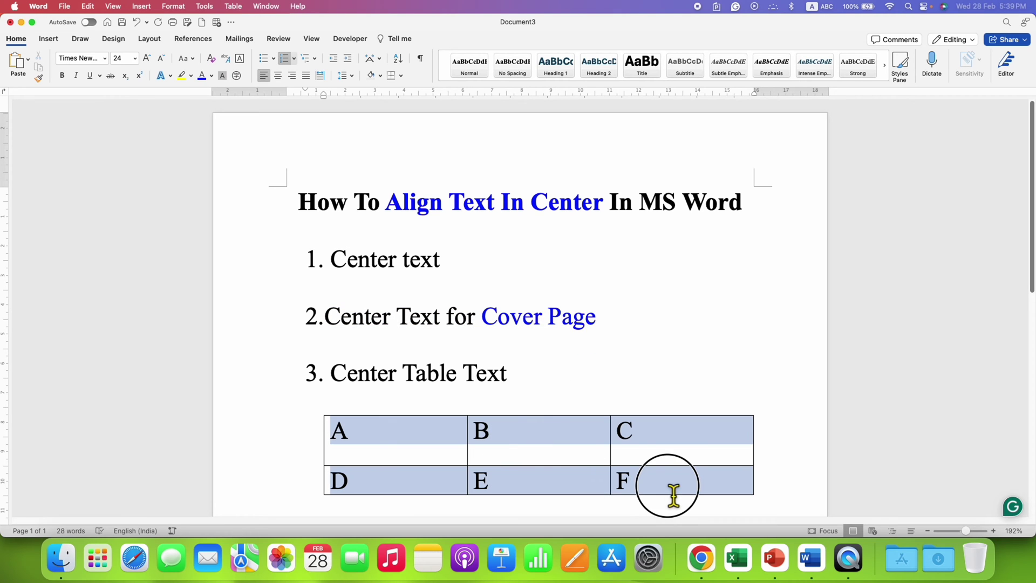
pyautogui.click(620, 370)
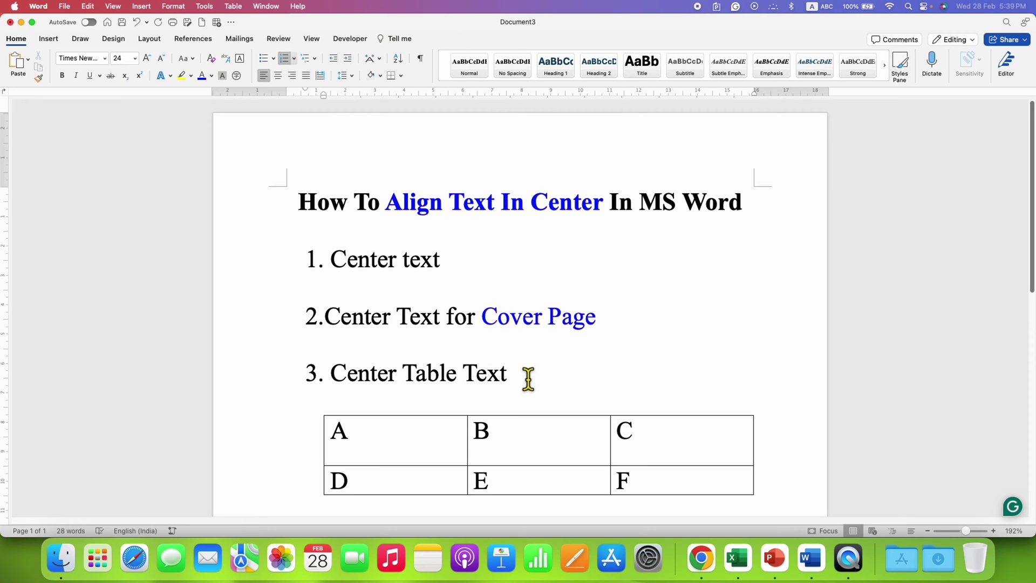
pyautogui.click(421, 273)
pyautogui.moveTo(290, 206); pyautogui.dragTo(467, 275)
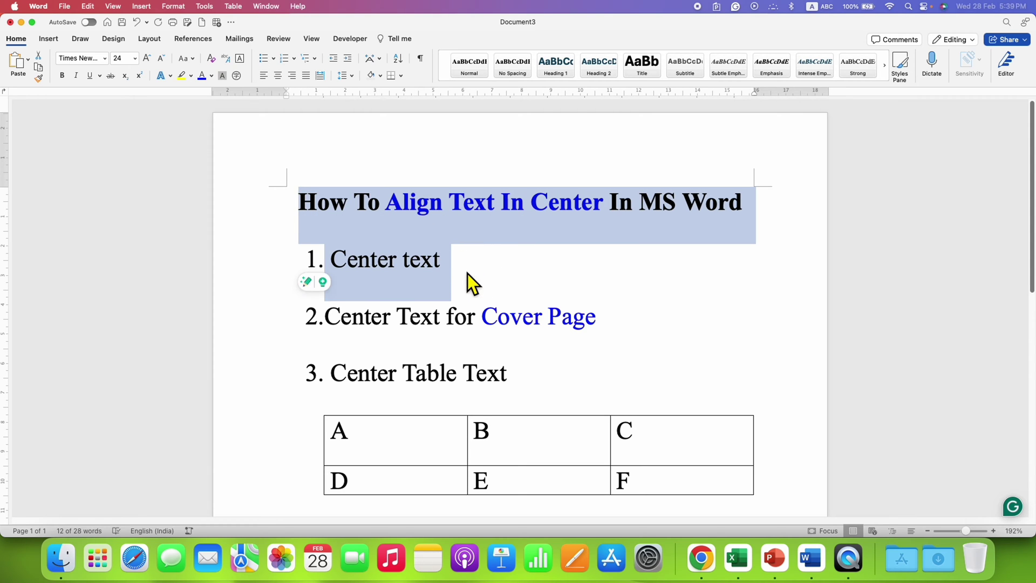
pyautogui.click(447, 271)
pyautogui.moveTo(299, 207); pyautogui.dragTo(762, 497)
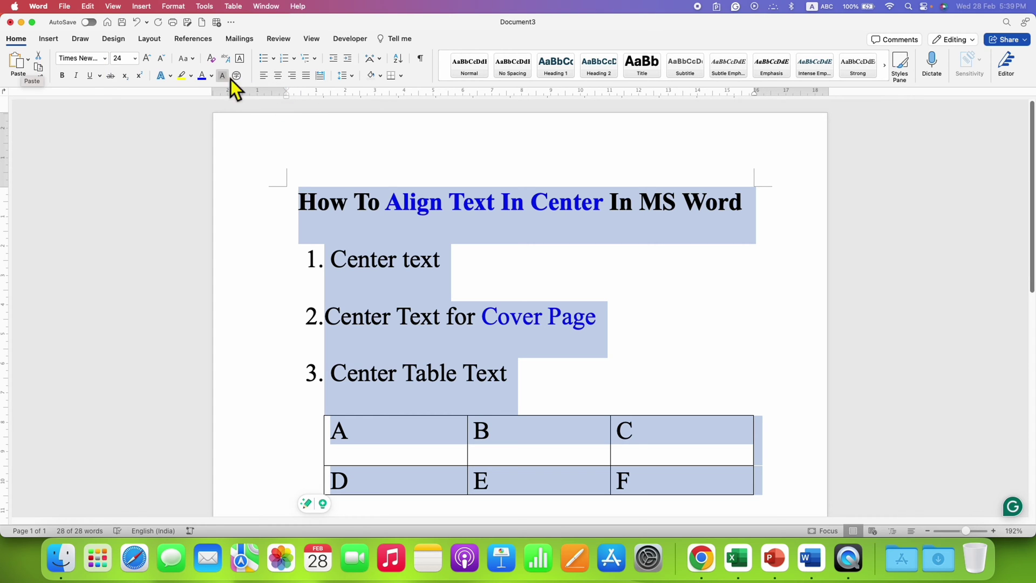
# Center the selected title, numbered list and table horizontally with Ctrl+E, then reselect everything and zoom out.
pyautogui.click(278, 77)
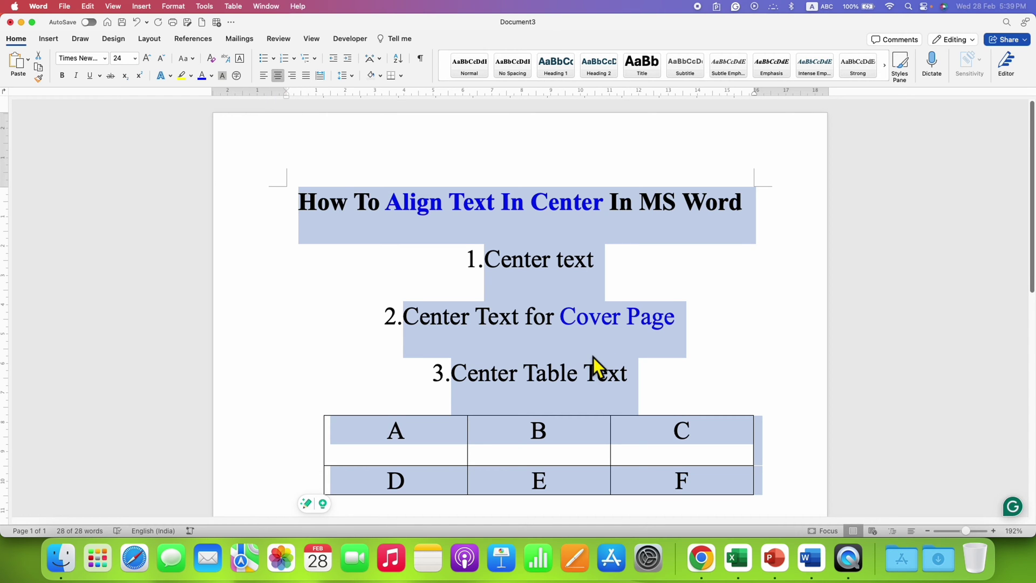
pyautogui.click(264, 76)
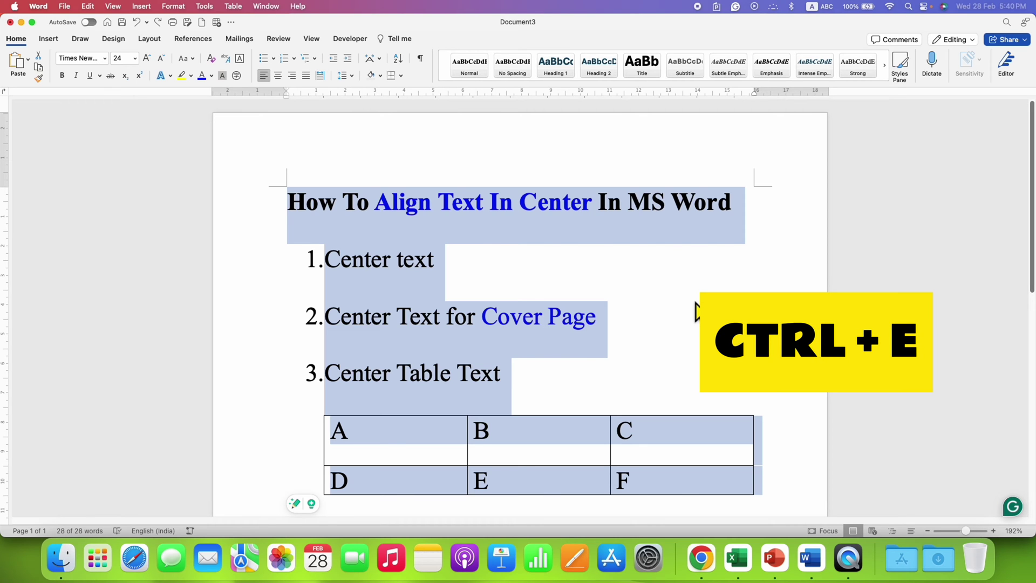
pyautogui.hotkey('ctrl', 'e')
pyautogui.click(675, 334)
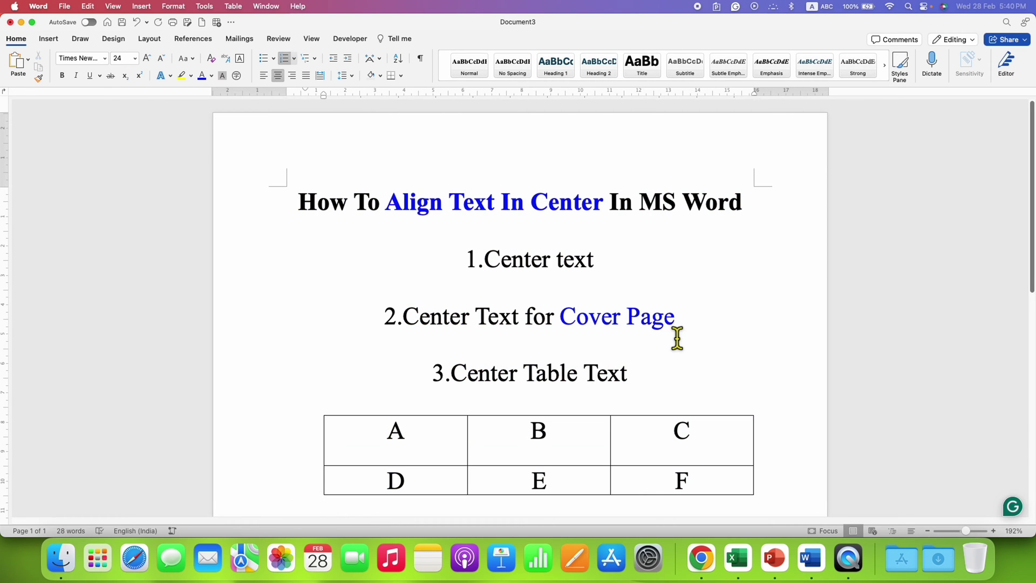
pyautogui.moveTo(413, 322); pyautogui.dragTo(685, 341)
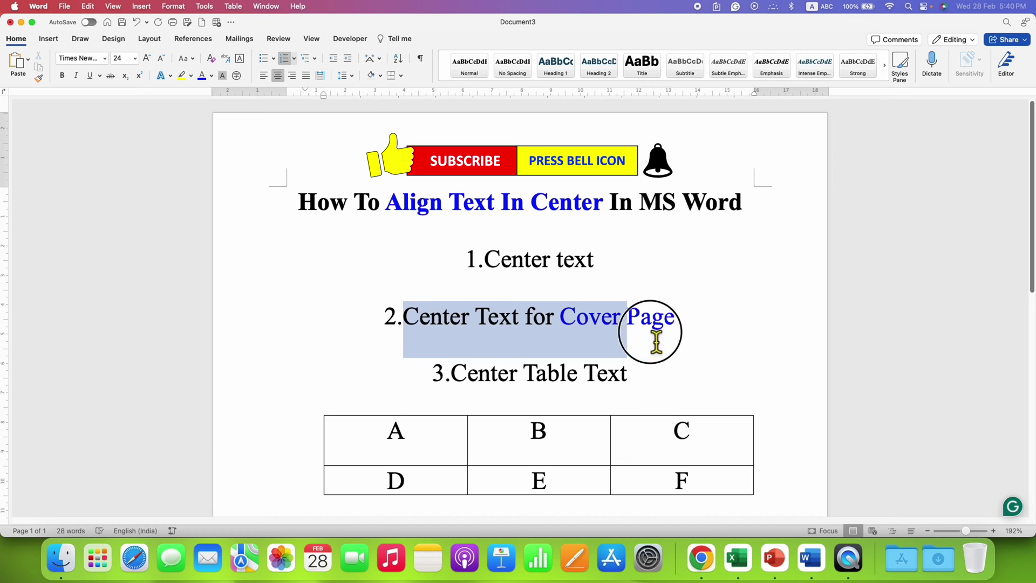
pyautogui.moveTo(311, 227); pyautogui.dragTo(882, 531)
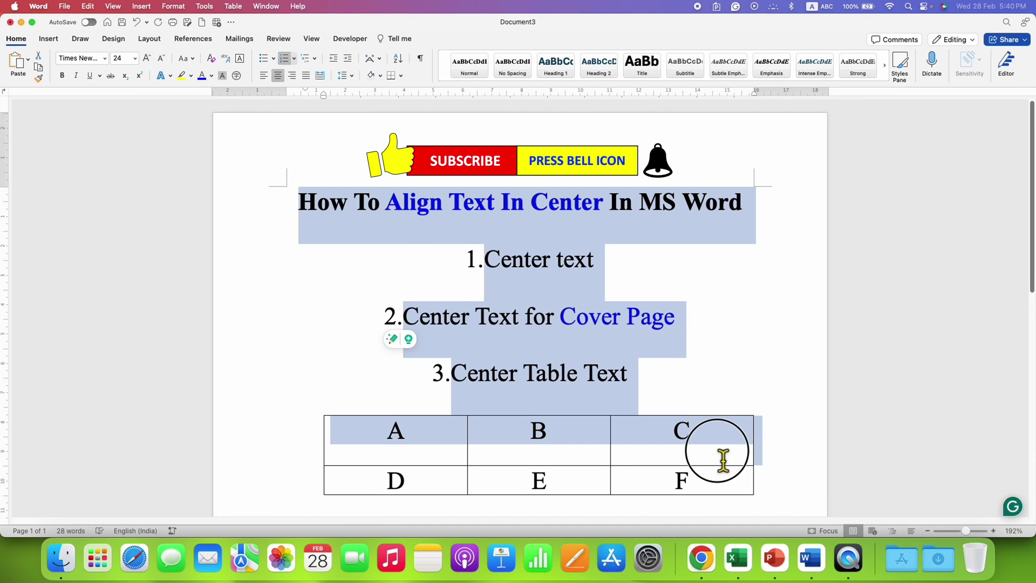
pyautogui.click(966, 532)
# Deselect the text and show the Margins presets list from the Layout ribbon.
pyautogui.moveTo(969, 533); pyautogui.dragTo(961, 532)
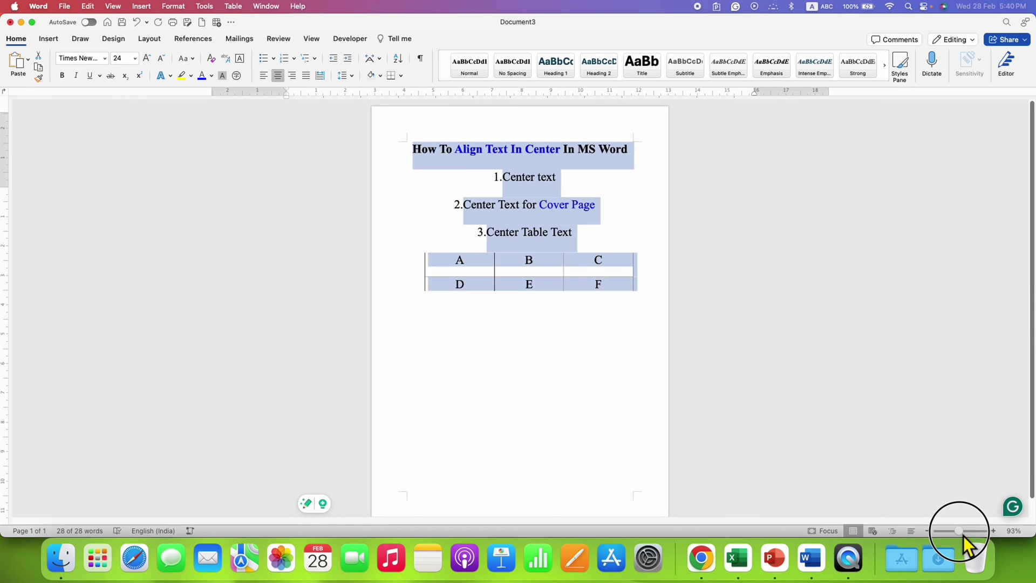
pyautogui.click(538, 382)
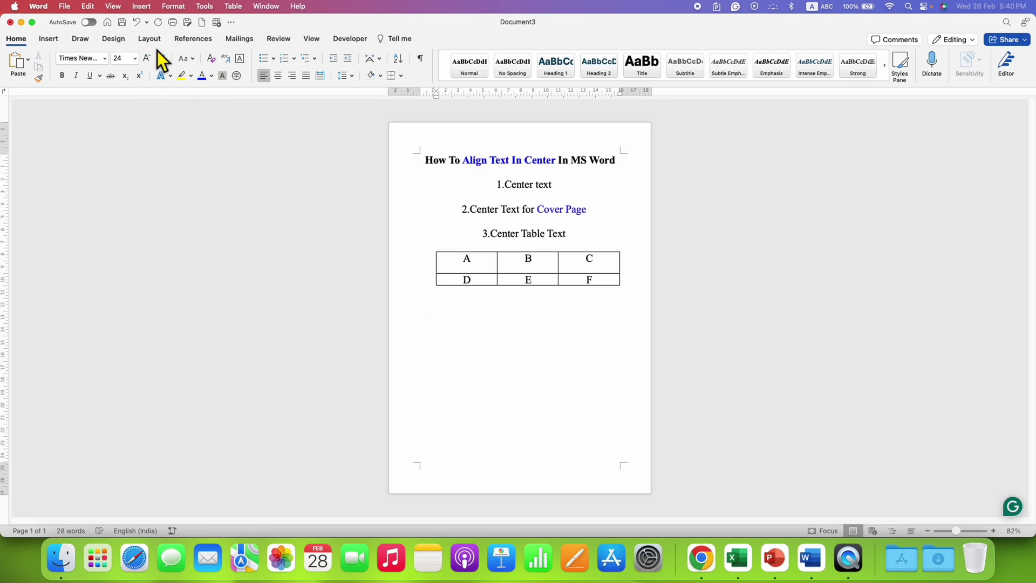
pyautogui.click(149, 39)
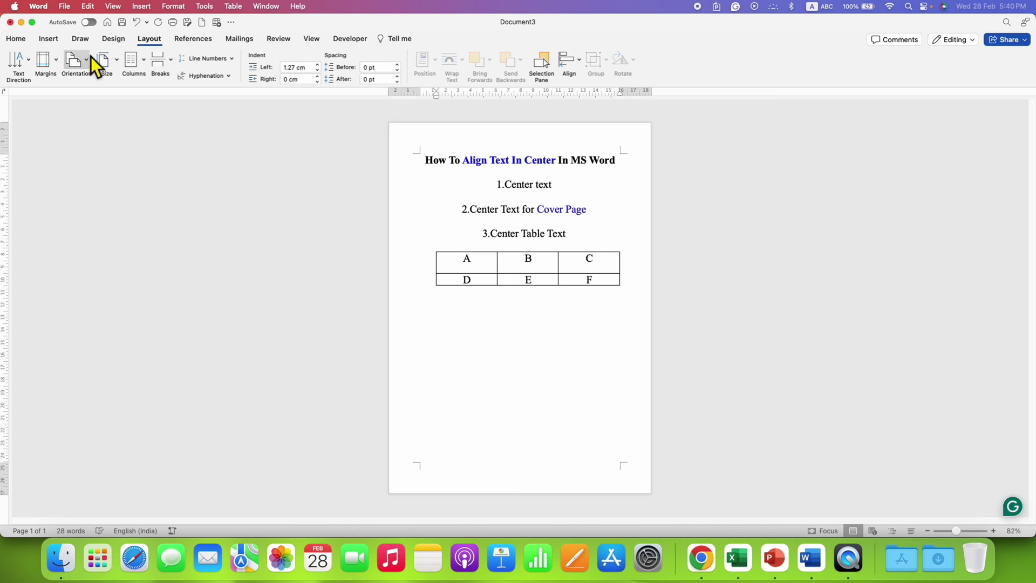
pyautogui.click(59, 64)
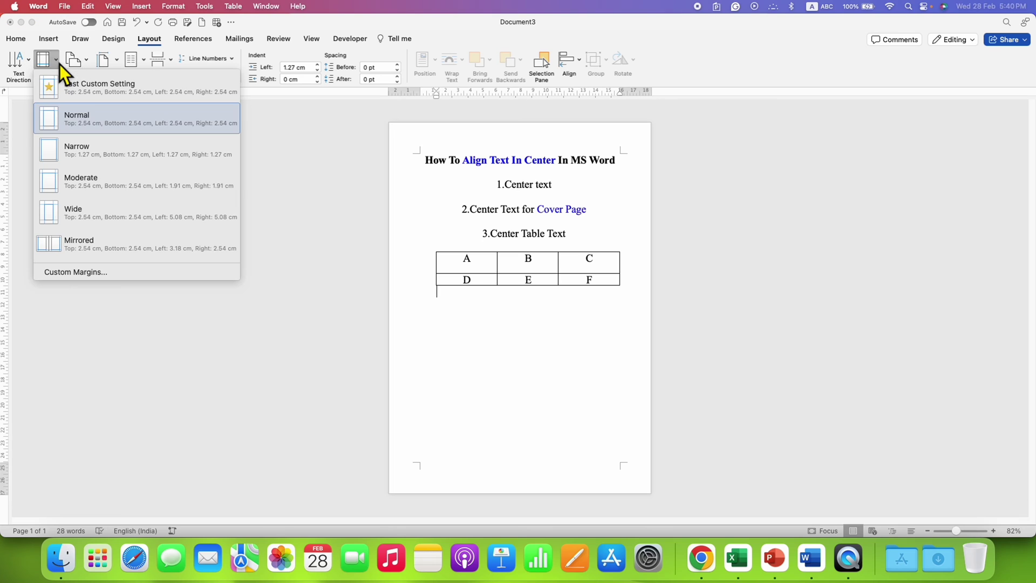
# Bring up the page setup dialog's Layout settings, moving the window aside to see the document.
pyautogui.click(136, 277)
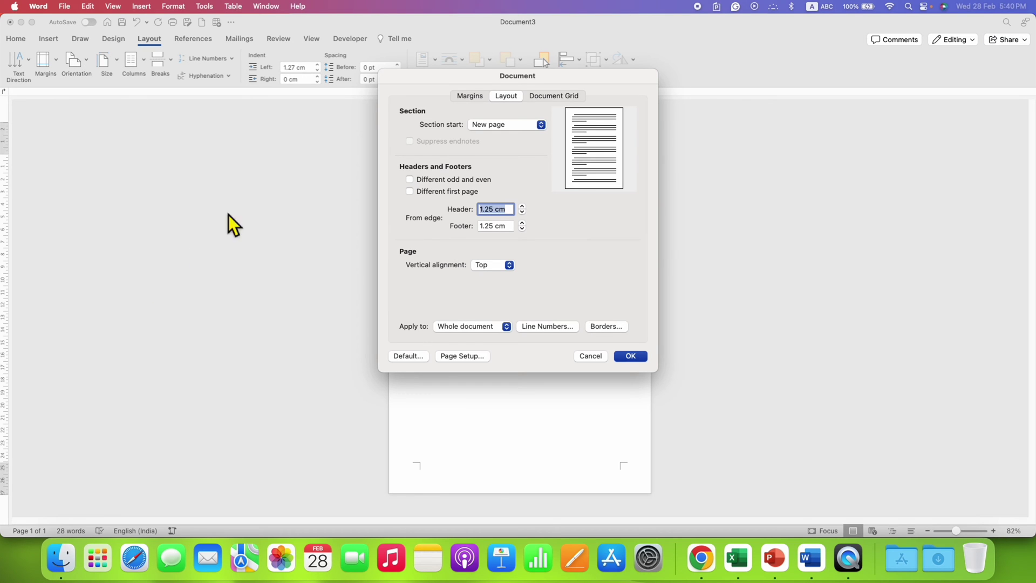
pyautogui.click(468, 102)
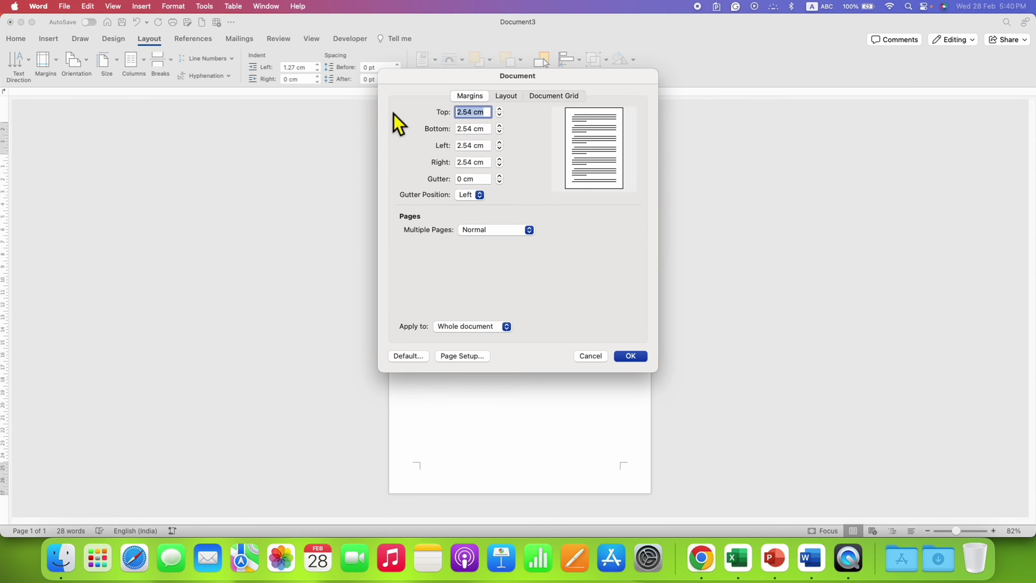
pyautogui.moveTo(493, 79); pyautogui.dragTo(490, 166)
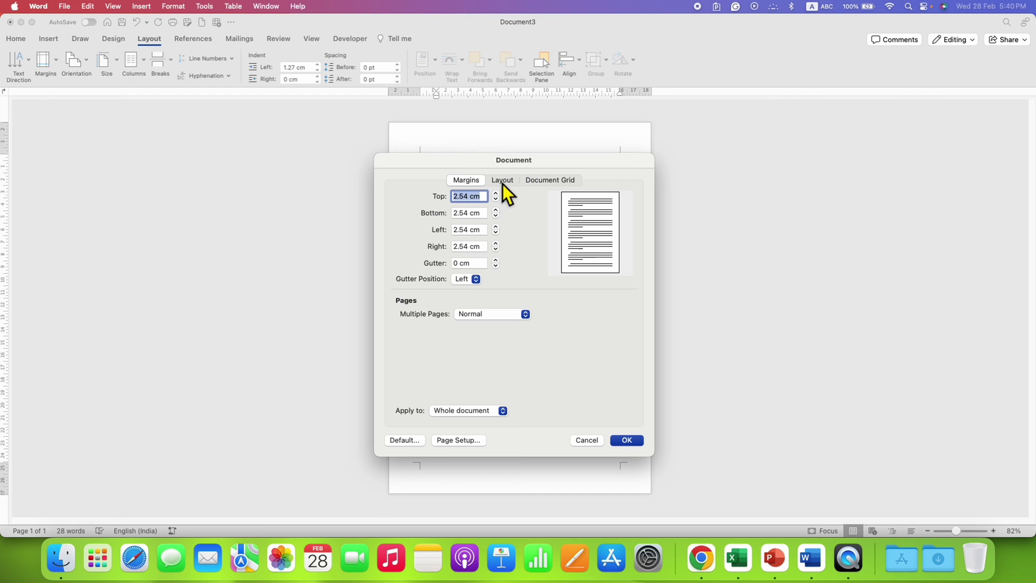
pyautogui.click(503, 184)
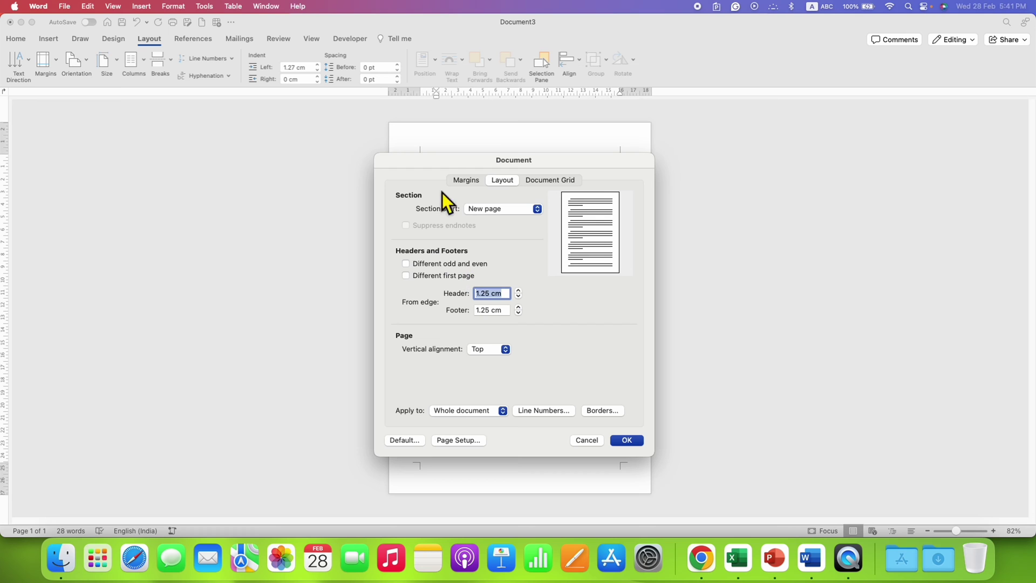
pyautogui.moveTo(446, 162); pyautogui.dragTo(685, 146)
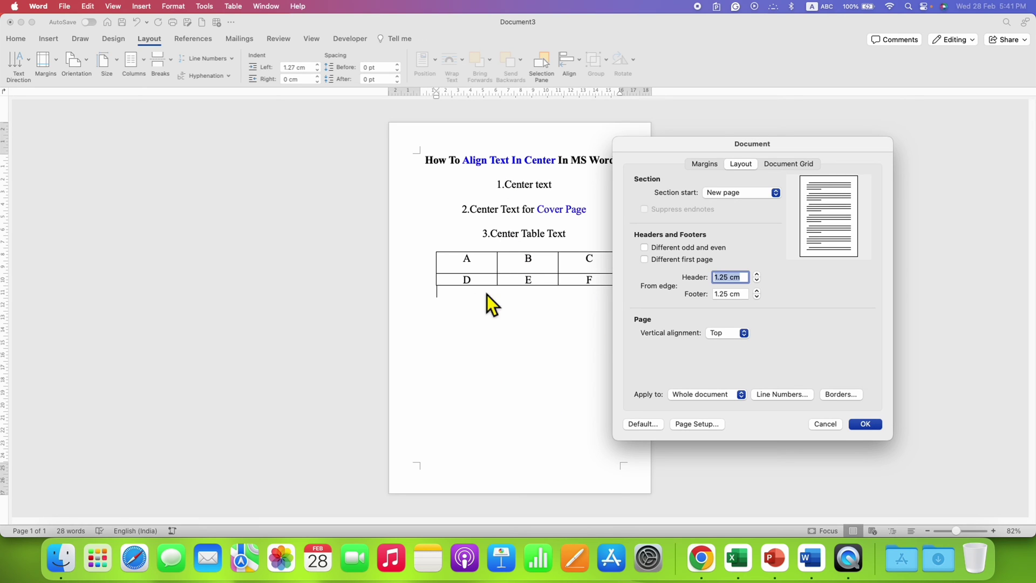
# Set Vertical alignment to Centre, applied to the Whole document.
pyautogui.click(732, 337)
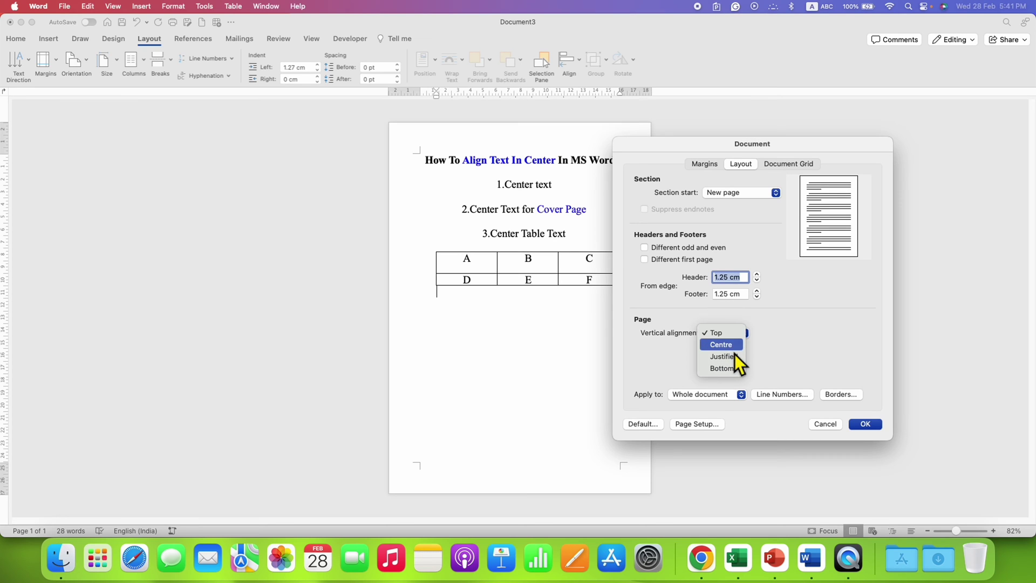
pyautogui.click(736, 350)
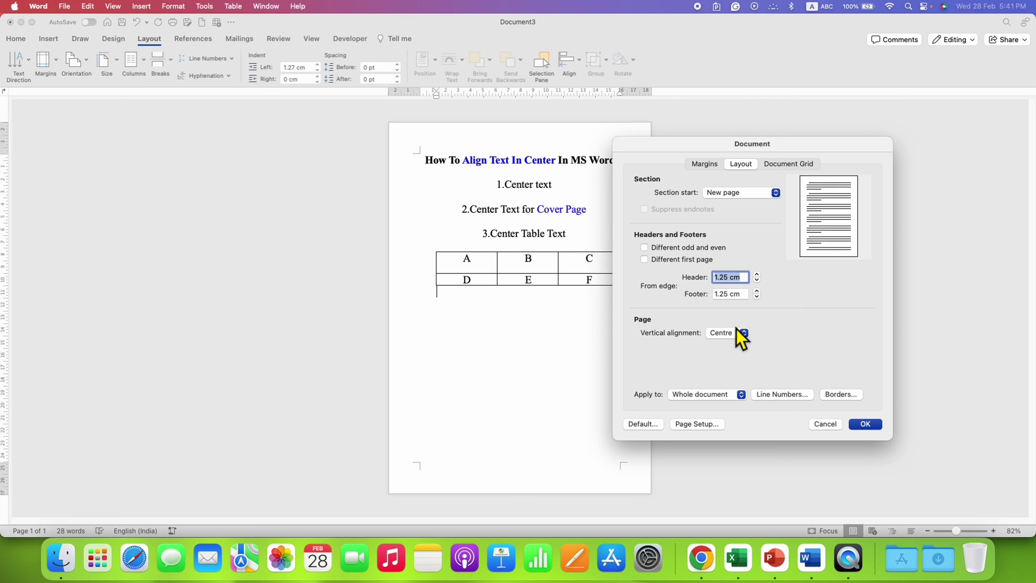
pyautogui.click(710, 401)
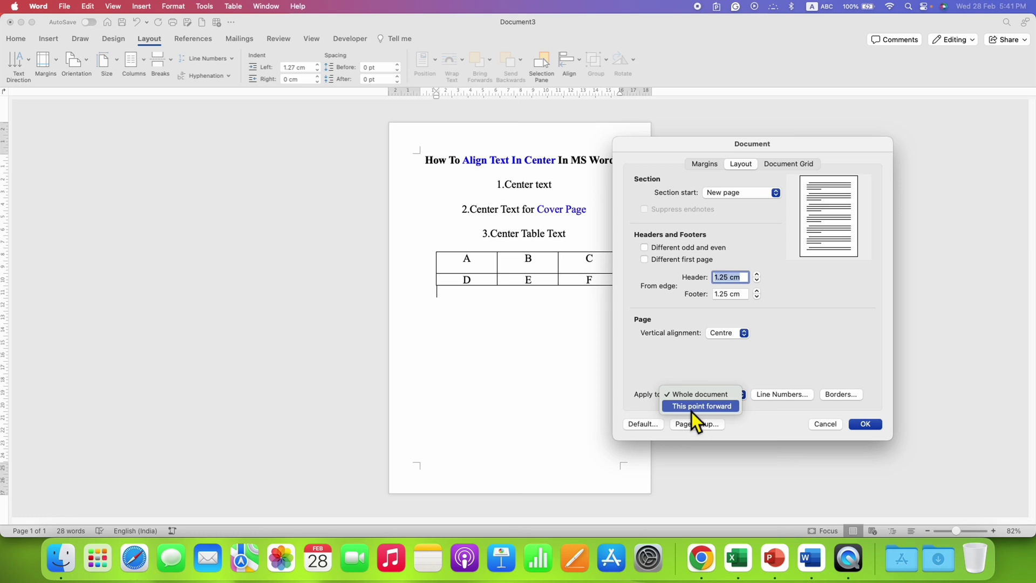
pyautogui.click(706, 368)
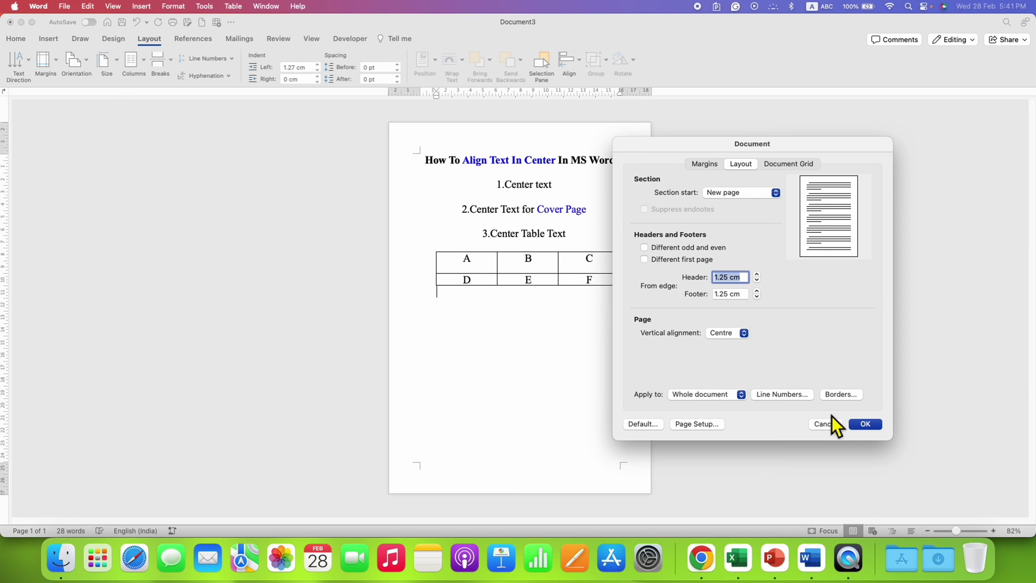
# Confirm the page setup changes, zoom in and select all the table cells.
pyautogui.click(865, 424)
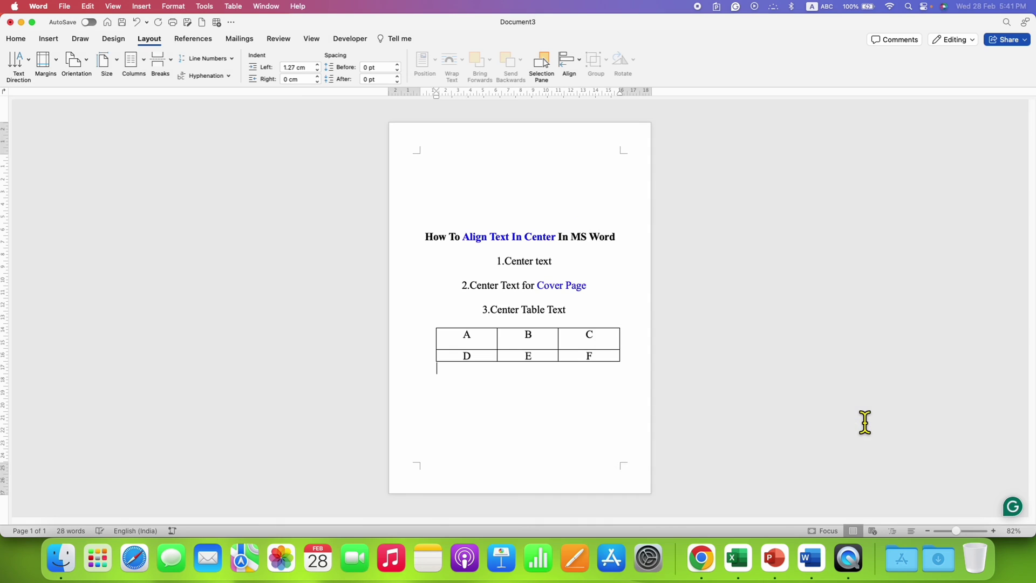
pyautogui.moveTo(426, 237); pyautogui.dragTo(590, 370)
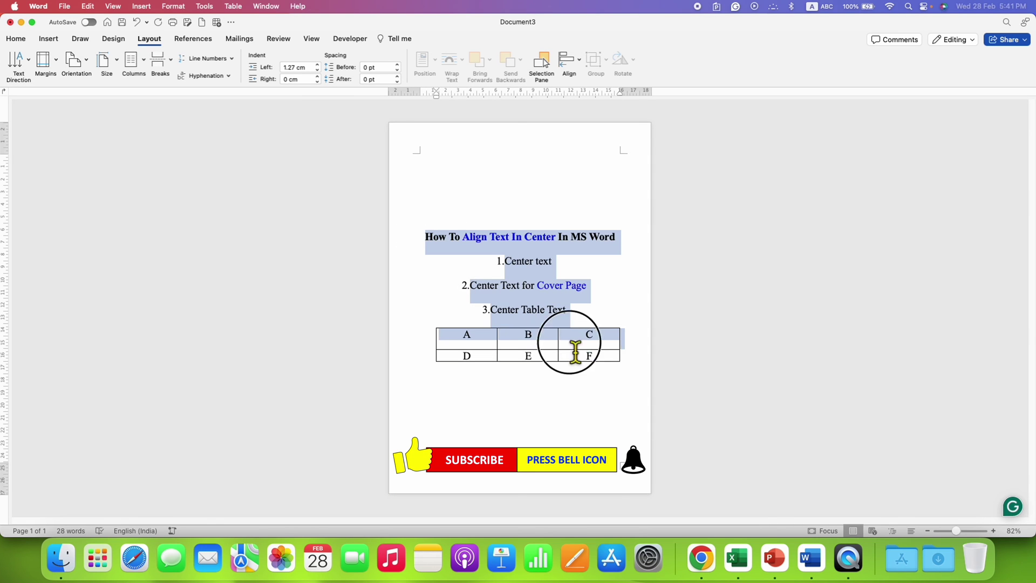
pyautogui.click(534, 416)
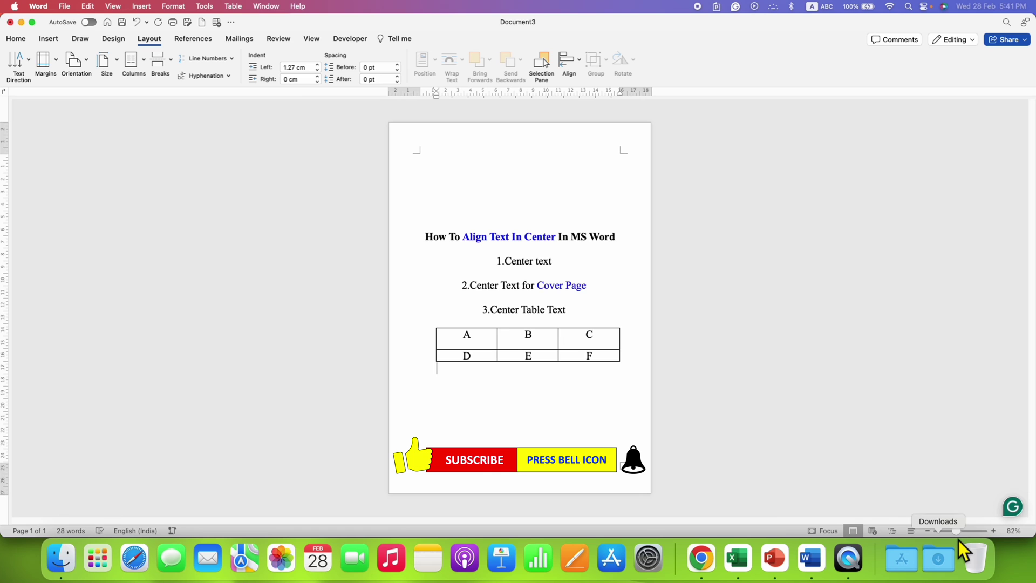
pyautogui.moveTo(958, 532); pyautogui.dragTo(966, 532)
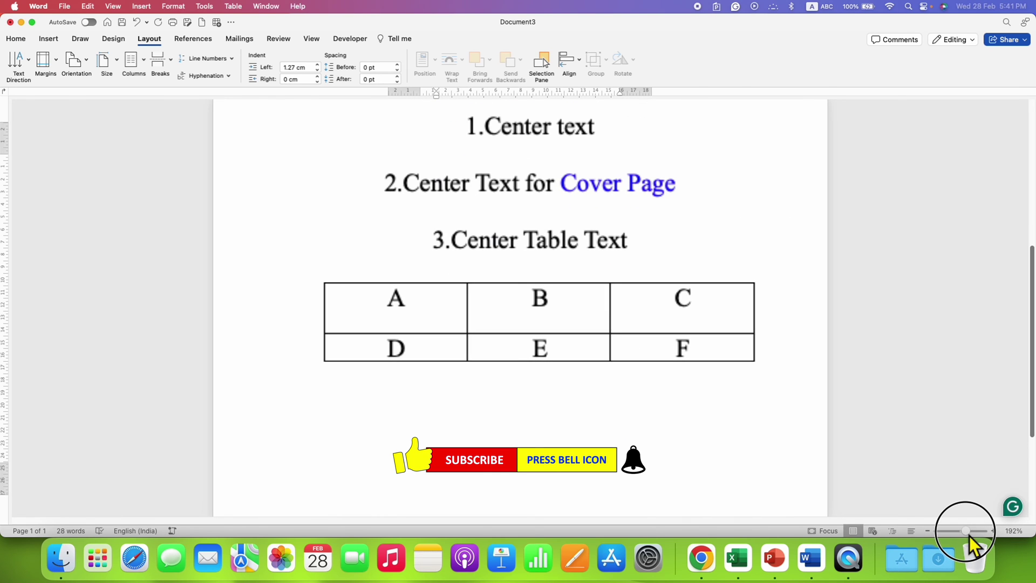
pyautogui.moveTo(416, 318); pyautogui.dragTo(705, 353)
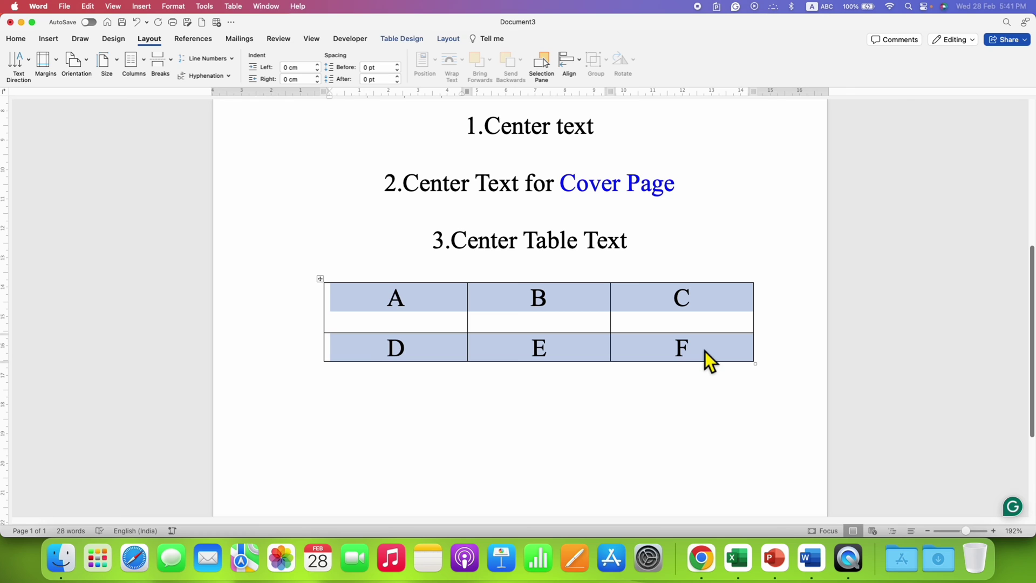
# Left-align then re-center the letters A–F horizontally in their cells from the Home ribbon.
pyautogui.click(12, 39)
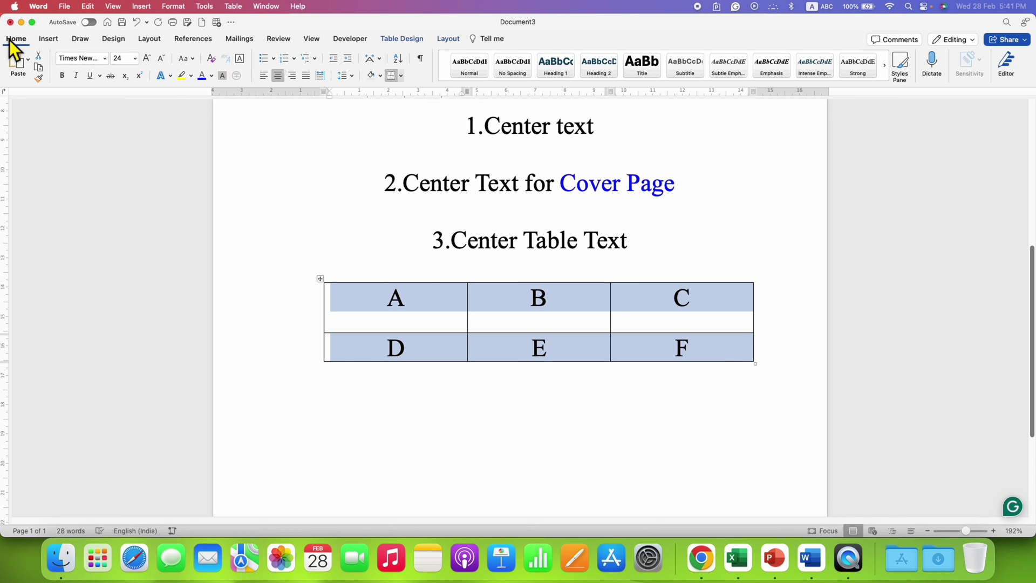
pyautogui.click(281, 82)
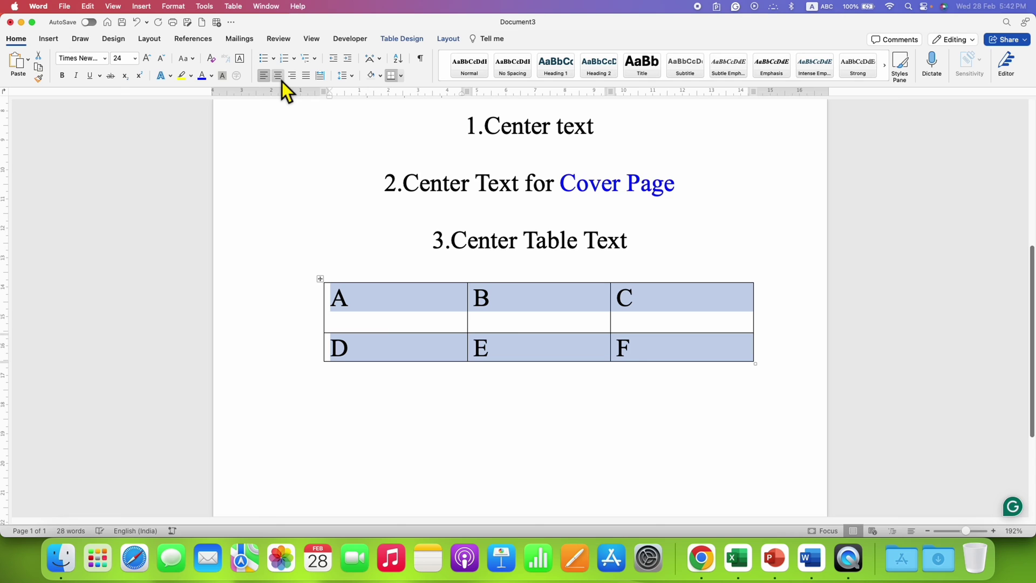
pyautogui.click(282, 82)
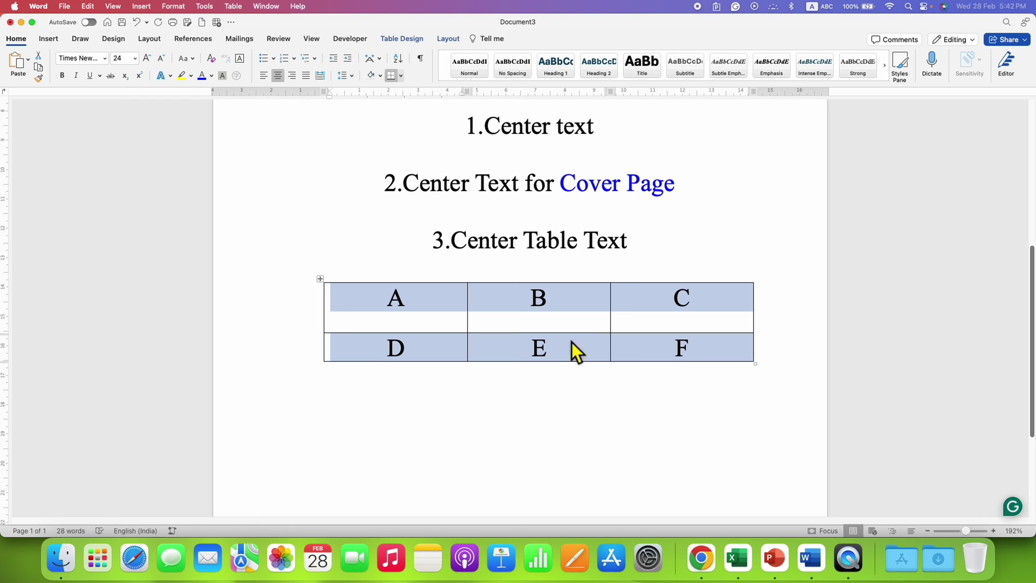
pyautogui.click(466, 415)
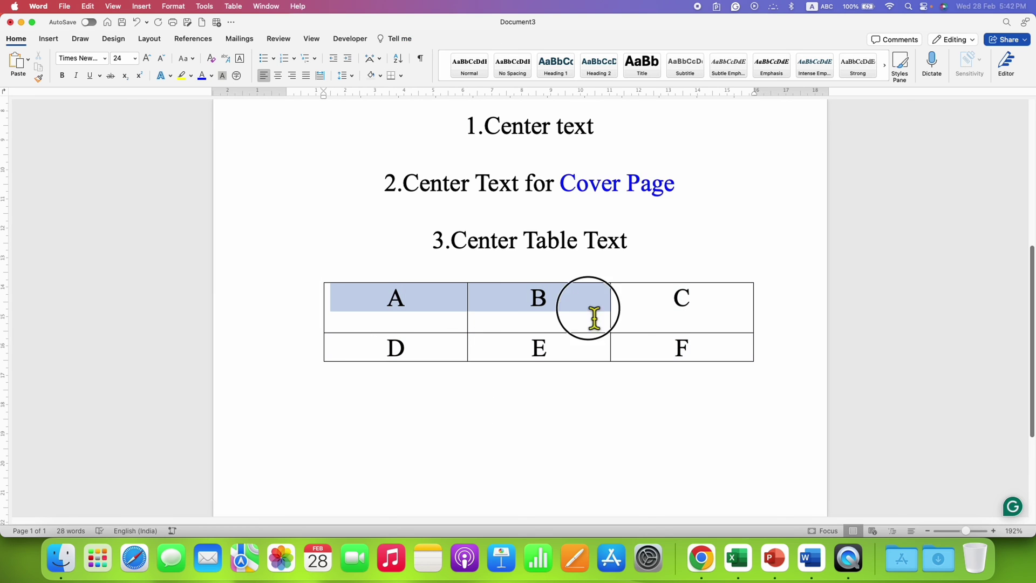
# Select the whole table and apply Align Centre so cell text is centred vertically and horizontally.
pyautogui.moveTo(387, 318); pyautogui.dragTo(684, 319)
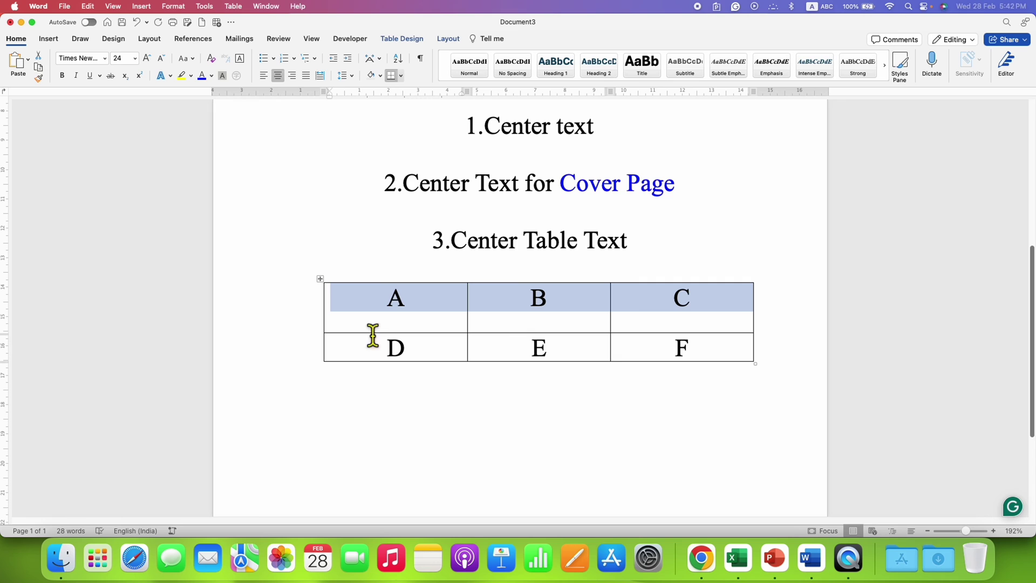
pyautogui.click(511, 406)
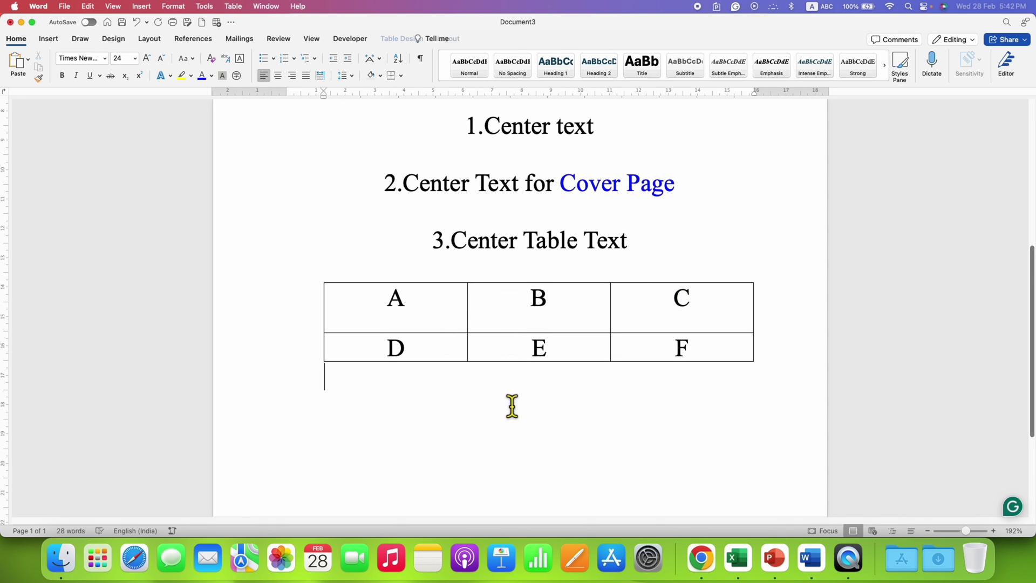
pyautogui.click(319, 280)
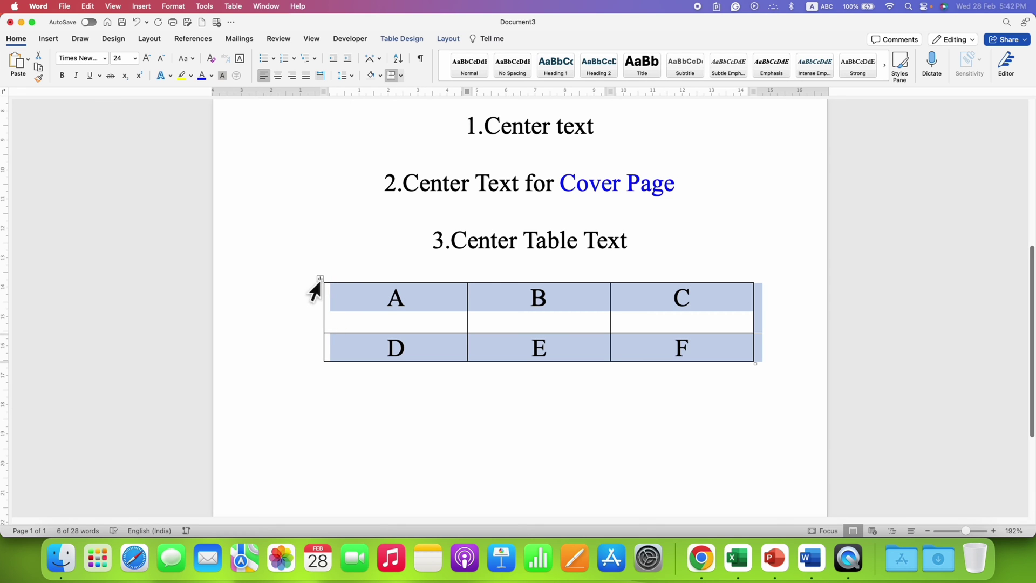
pyautogui.click(447, 46)
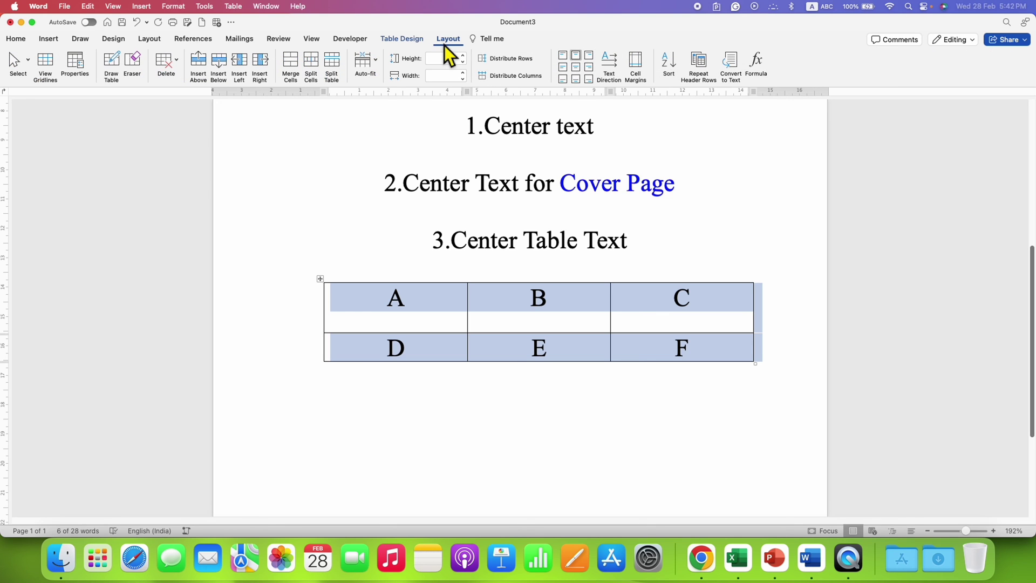
pyautogui.click(578, 71)
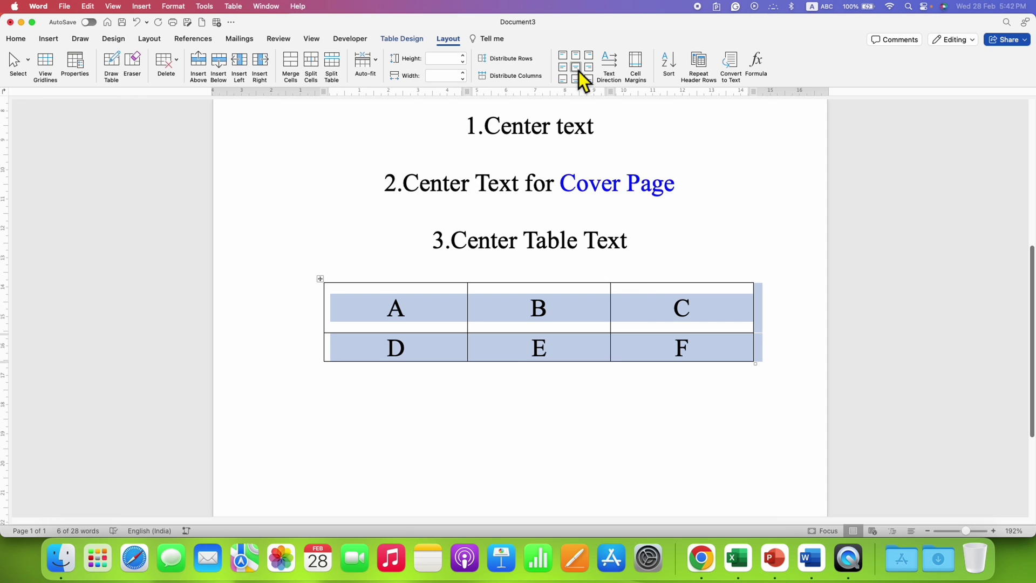
pyautogui.click(544, 424)
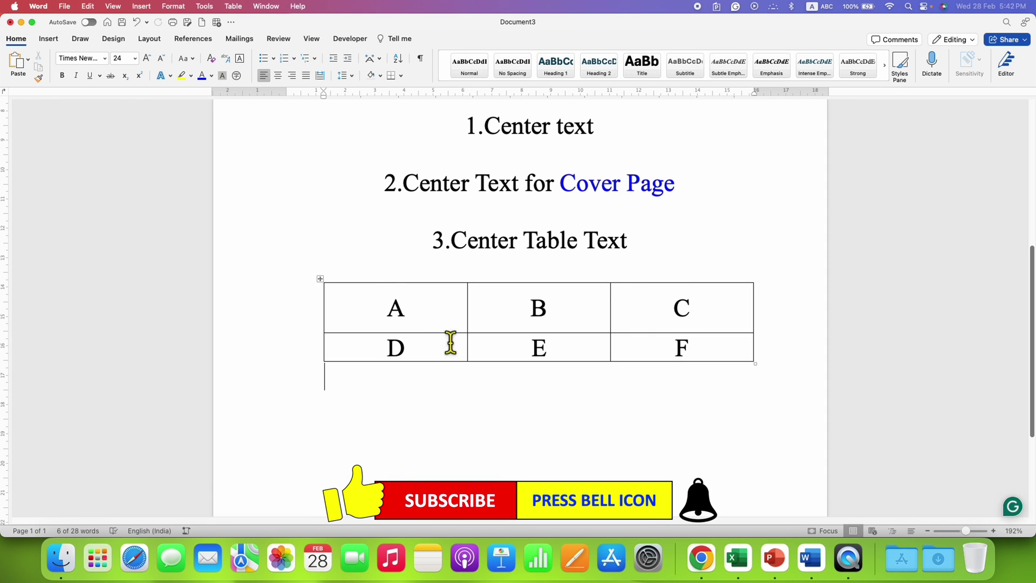
# Drag the first row's bottom border down to make it taller, then select its text.
pyautogui.moveTo(442, 331); pyautogui.dragTo(445, 369)
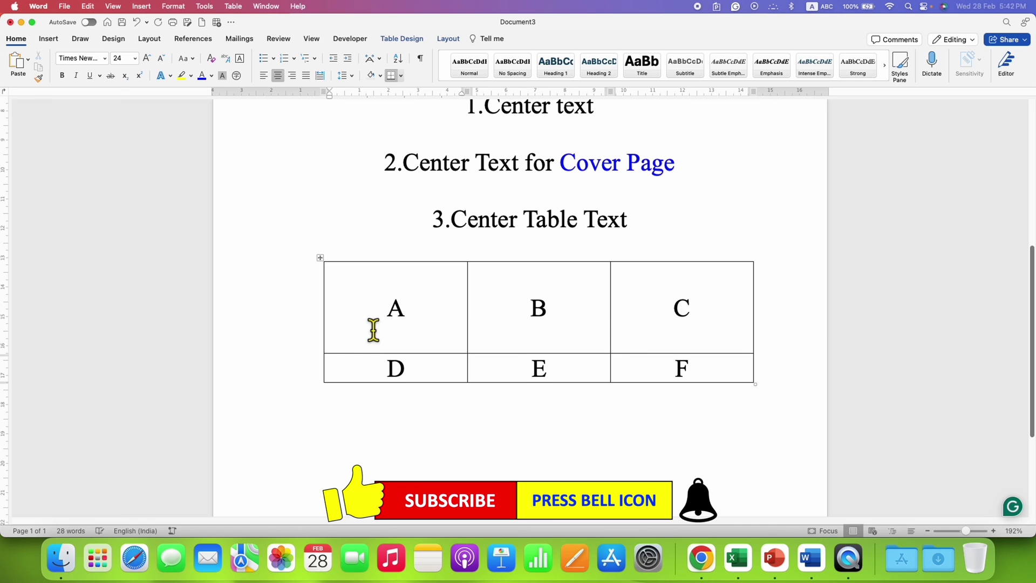
pyautogui.moveTo(372, 328); pyautogui.dragTo(732, 327)
pyautogui.scroll(1, 657, 421)
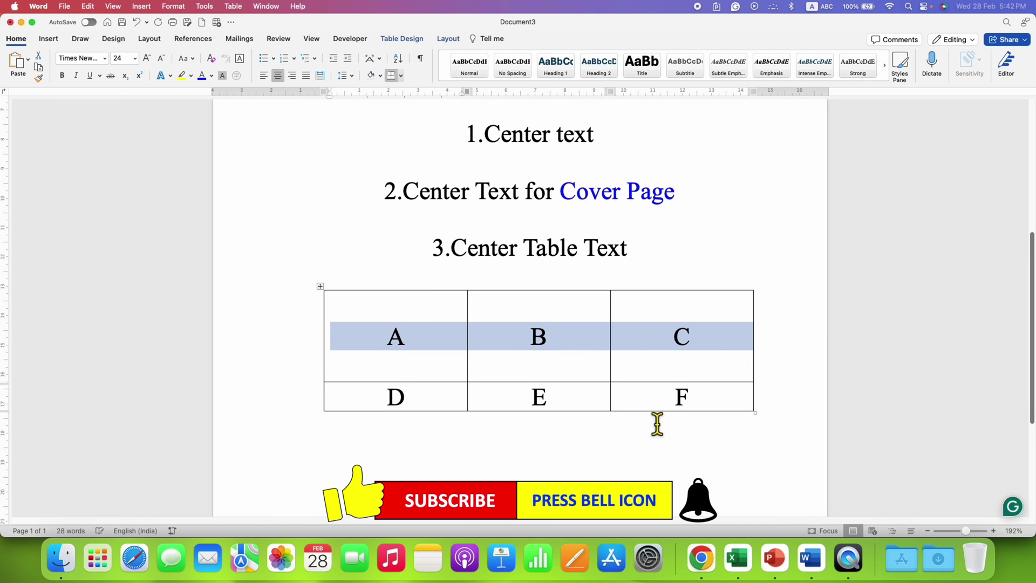
pyautogui.scroll(2, 650, 413)
pyautogui.scroll(1, 649, 413)
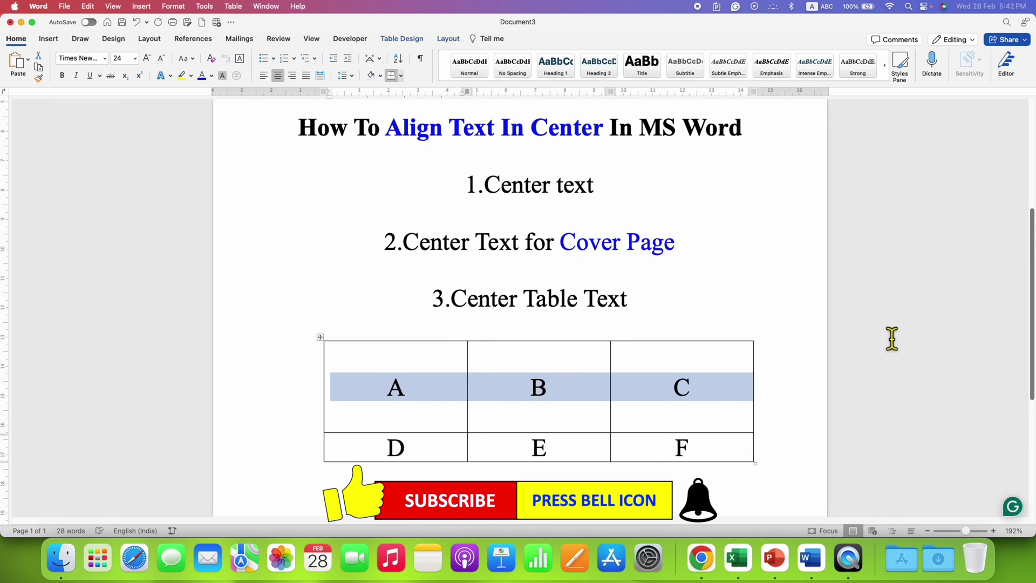